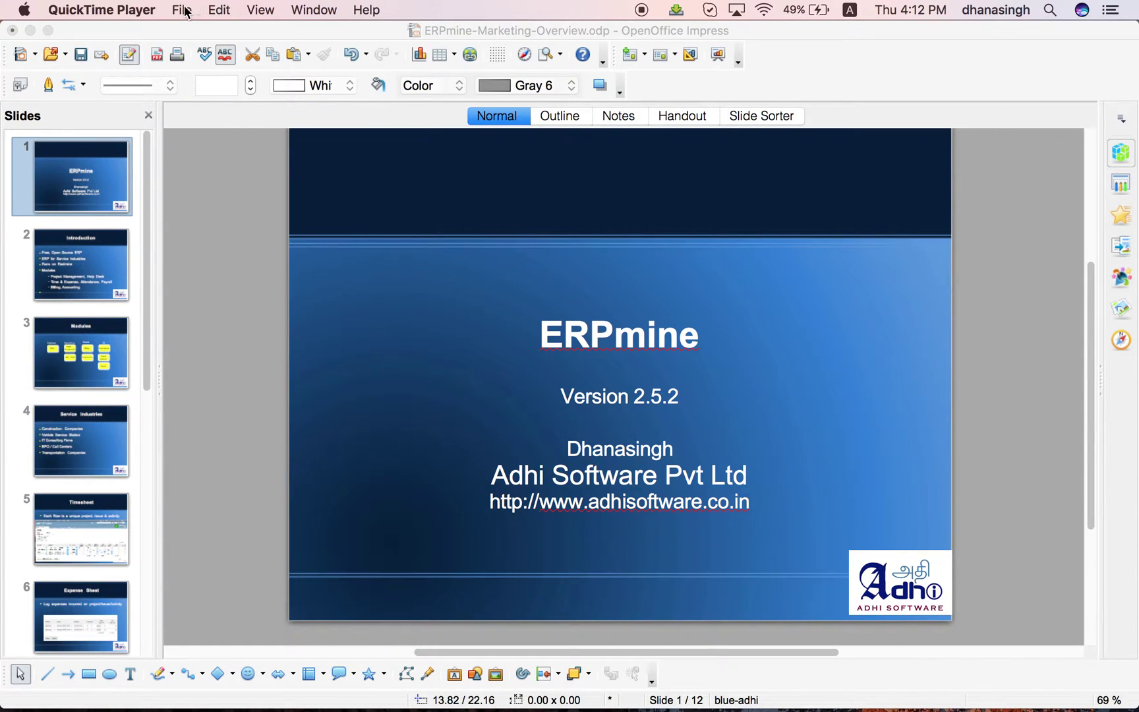
Run the ERPmine deck as a full-screen slide show from its title slide
click(250, 231)
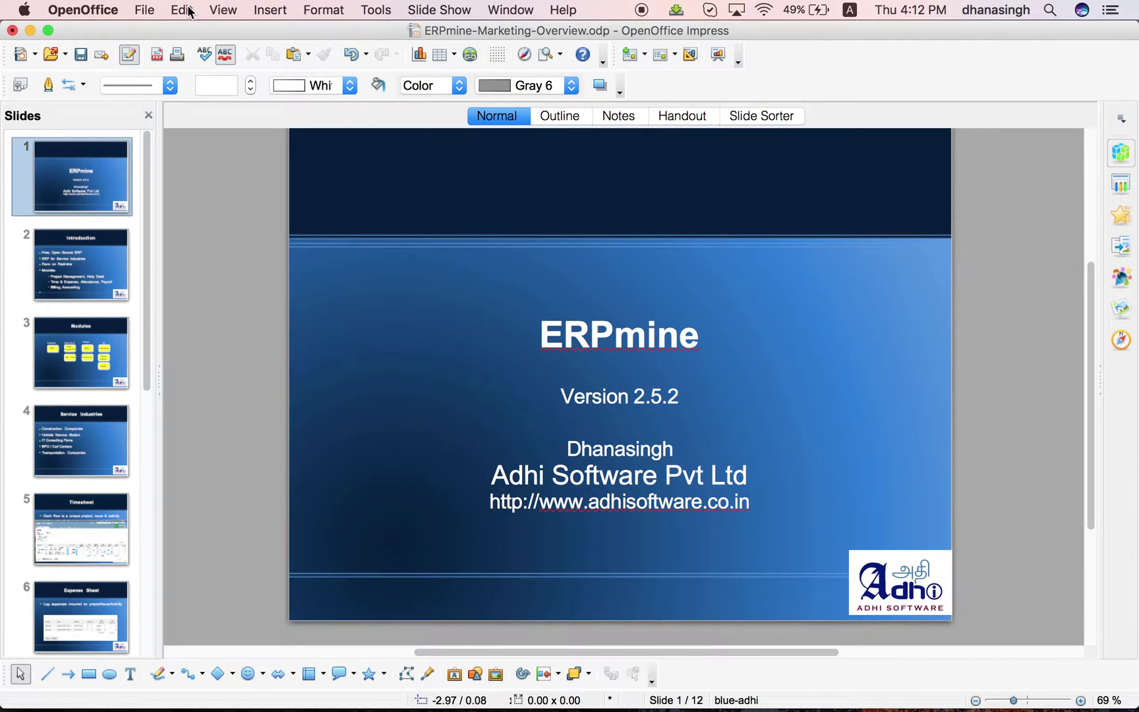
click(230, 12)
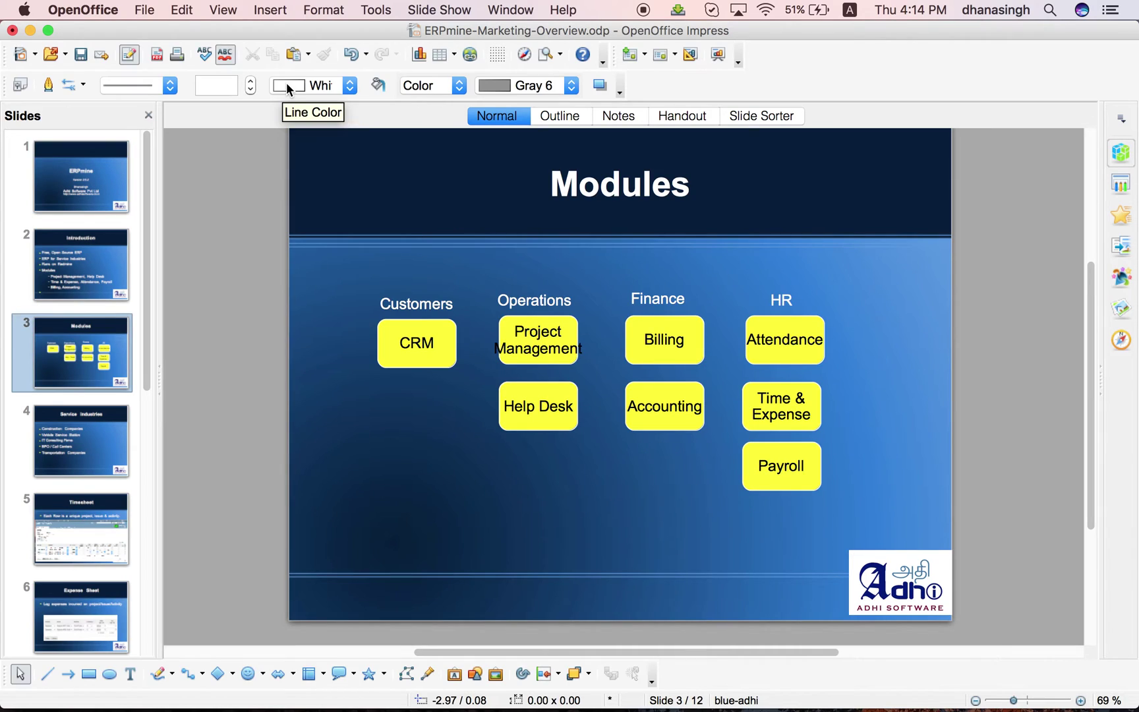
Switch to Safari and open ERPmine's Billing Accounts list of four client accounts
key(super+Tab)
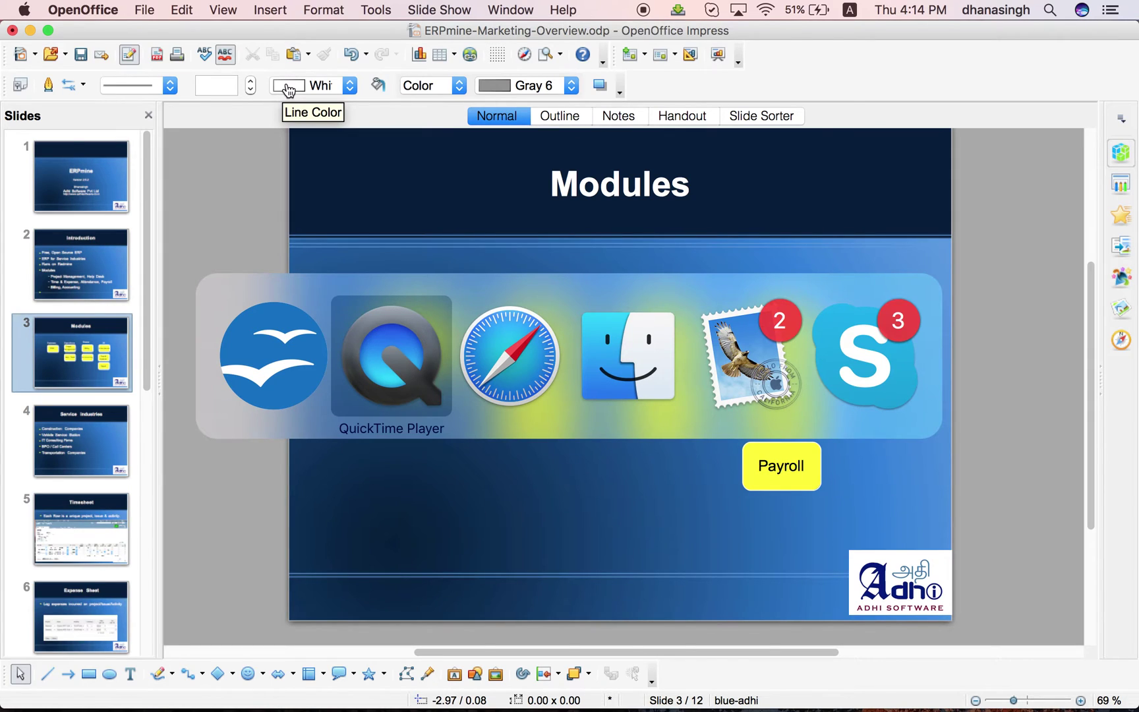
key(super+Tab)
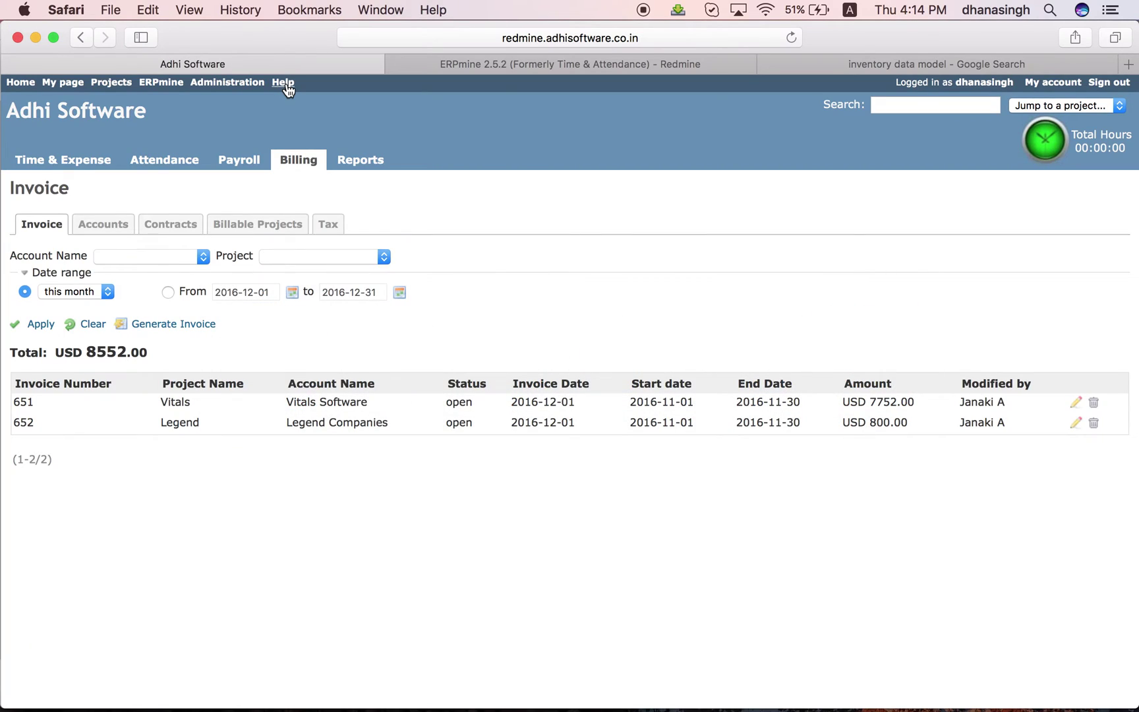
click(150, 84)
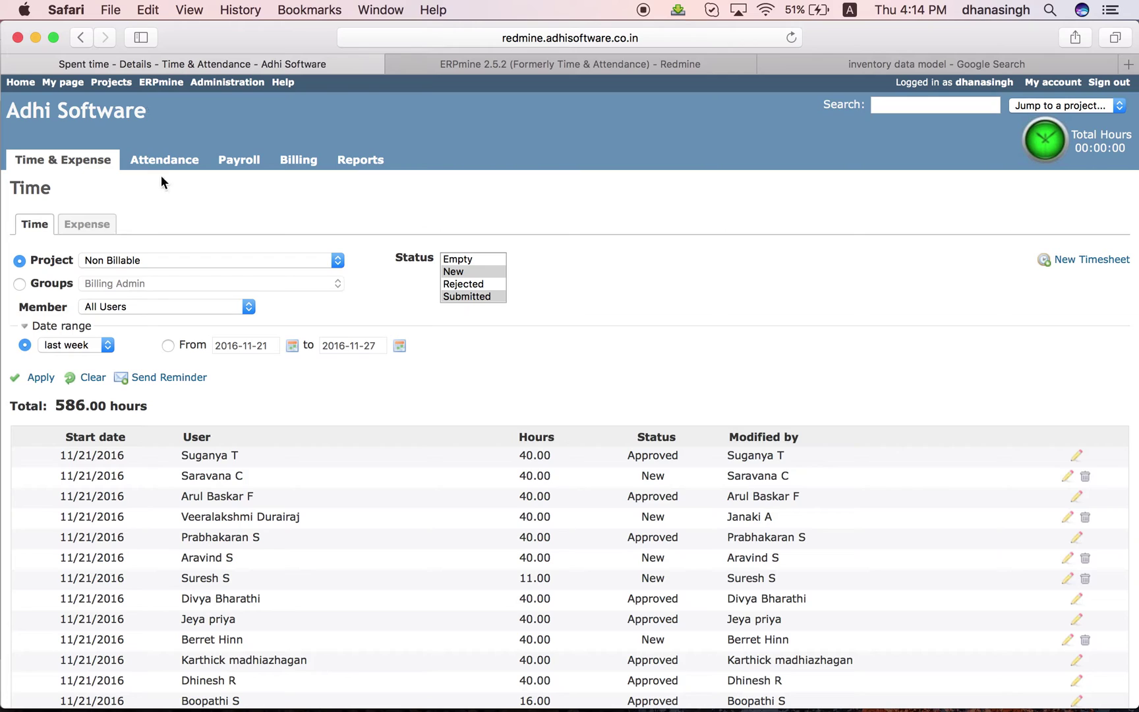
click(298, 161)
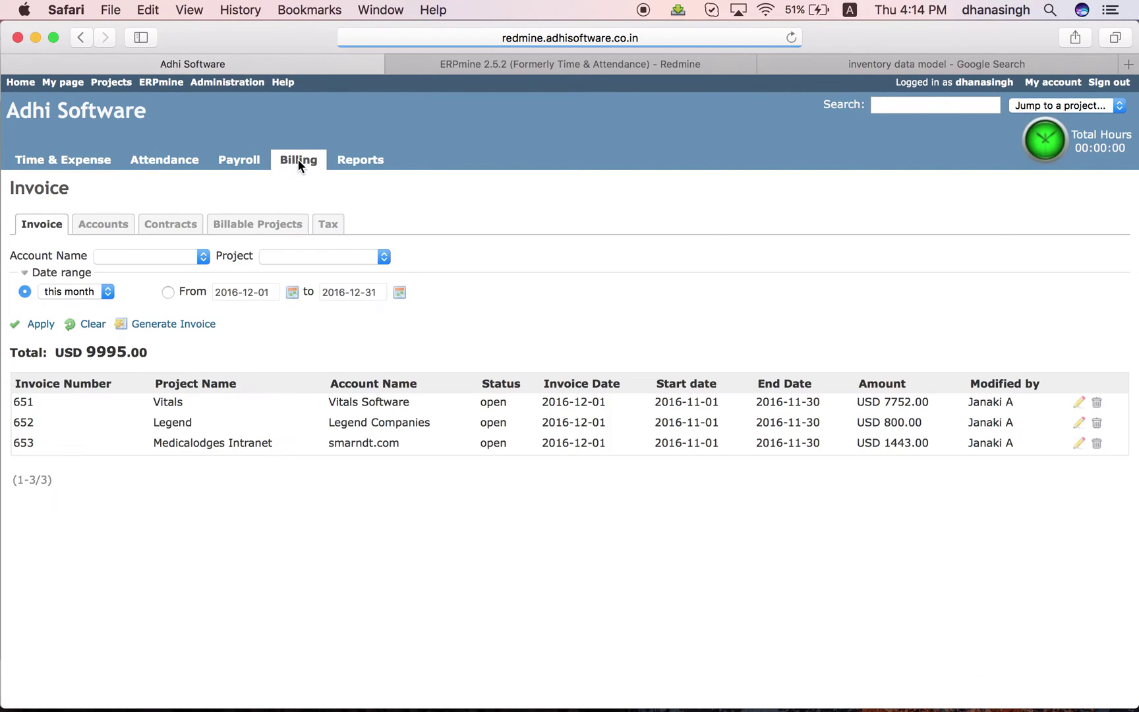
click(105, 226)
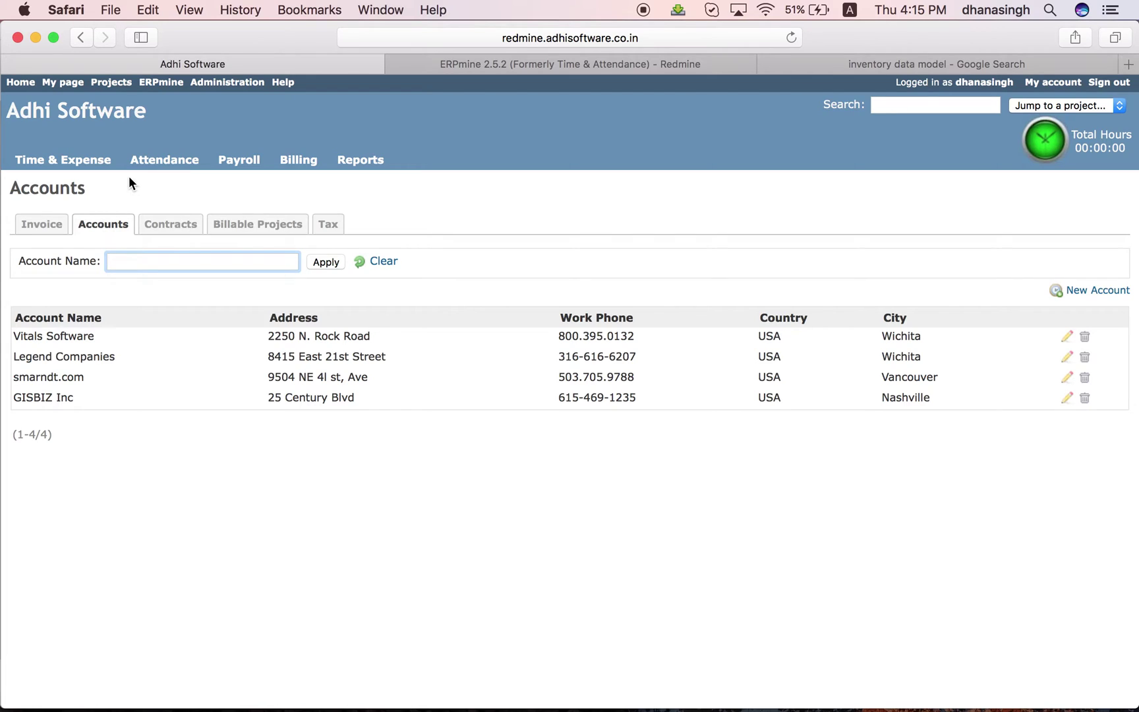
Browse the project list and the Vitals project's open issues, then return to ERPmine's timesheets
click(110, 84)
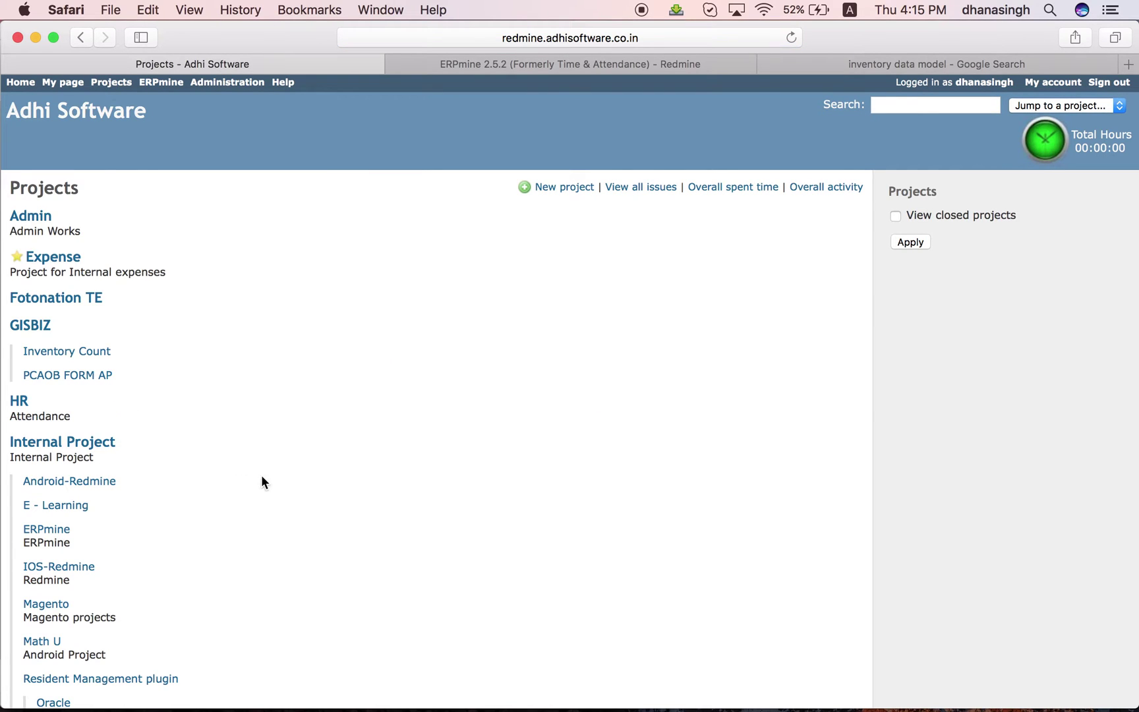
scroll(262, 477, down, 10)
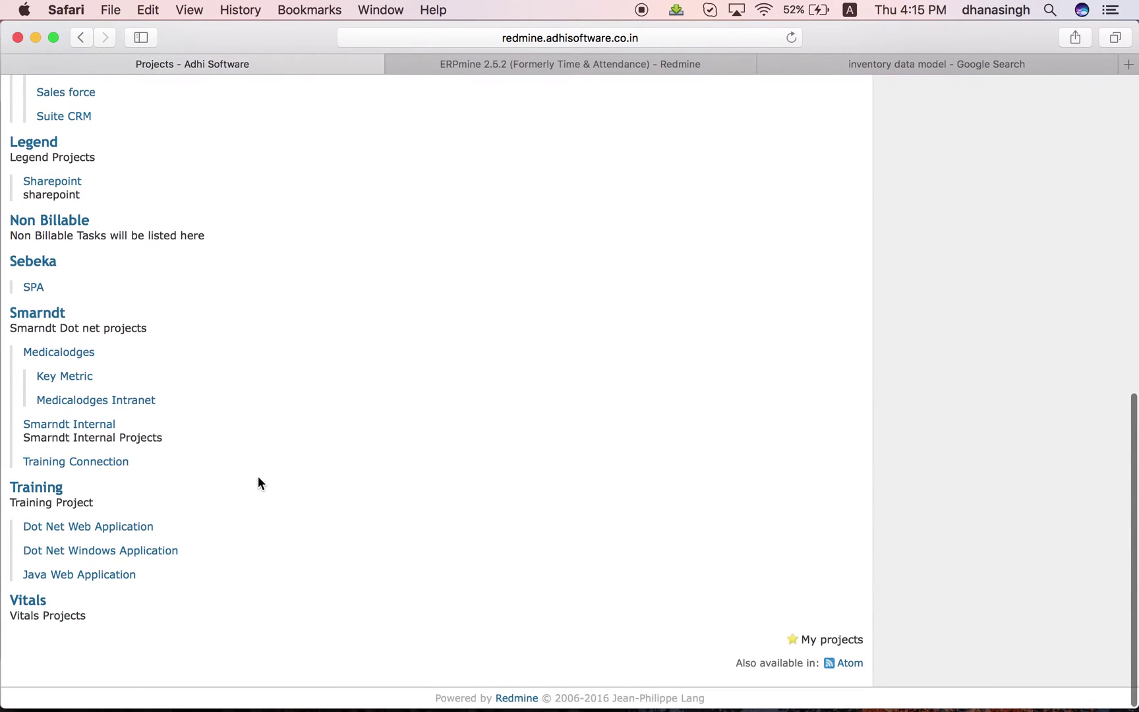
click(29, 602)
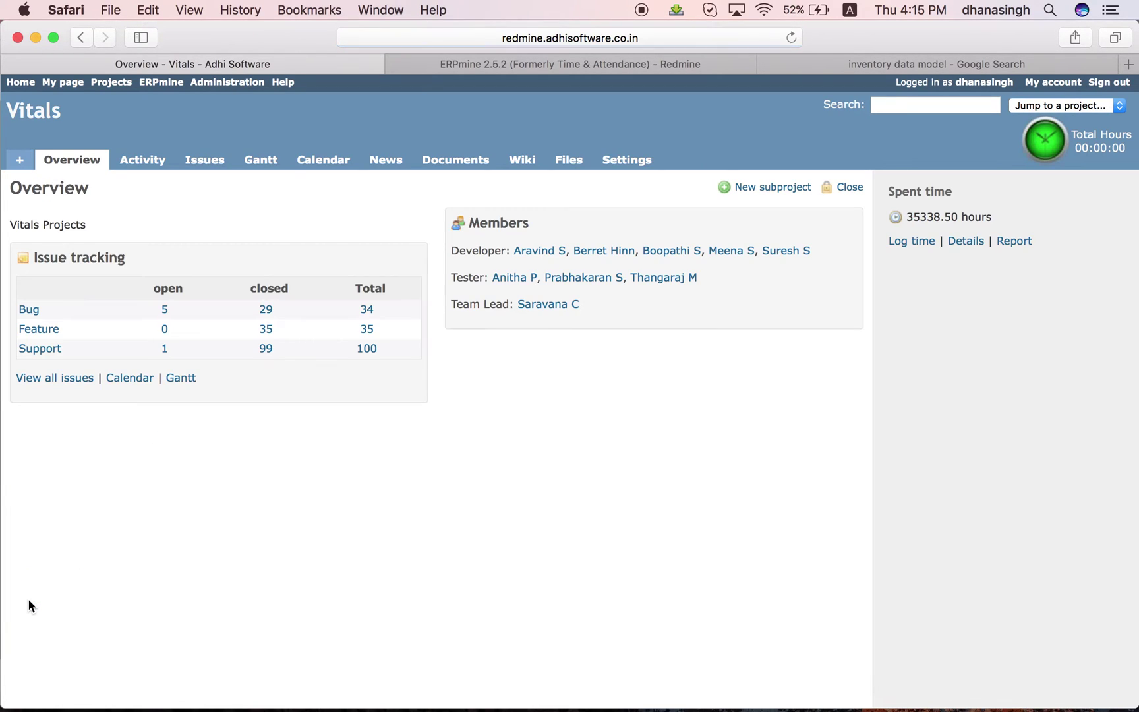
click(204, 160)
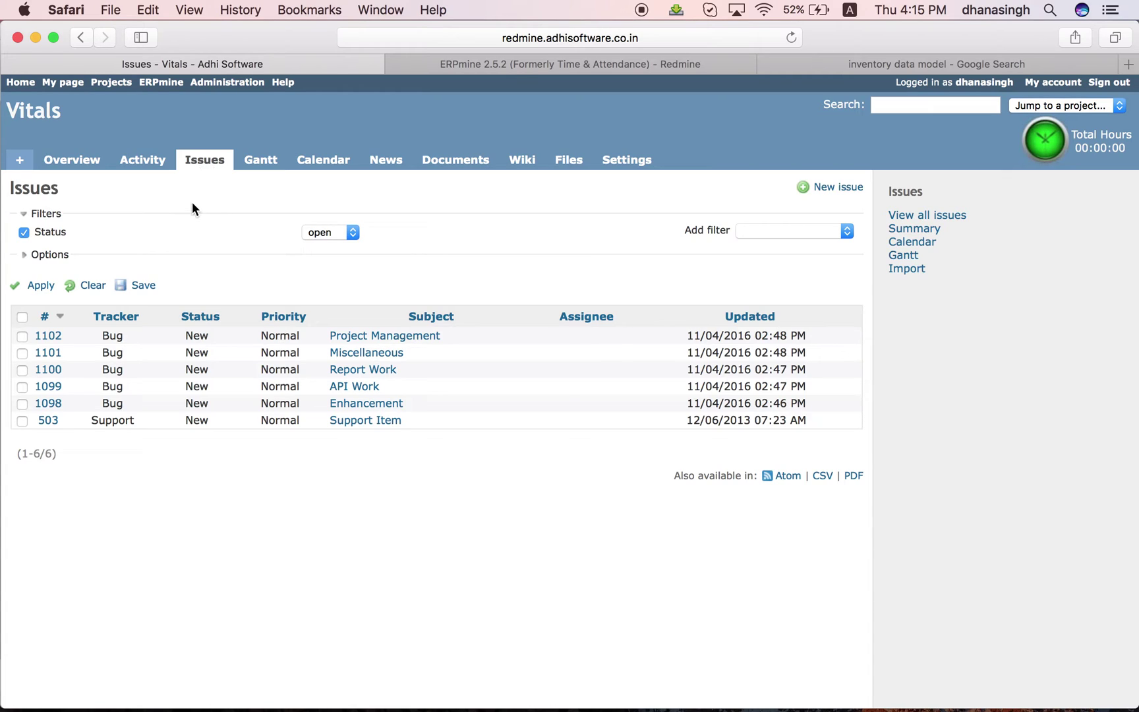
click(160, 86)
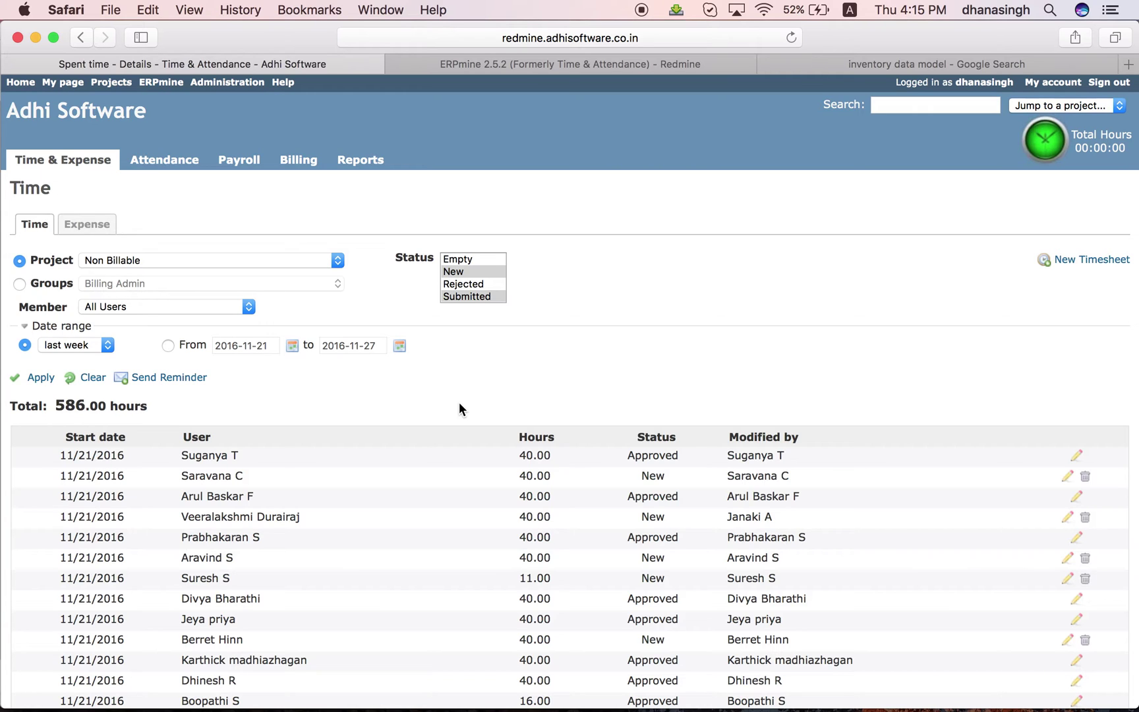
scroll(459, 403, down, 4)
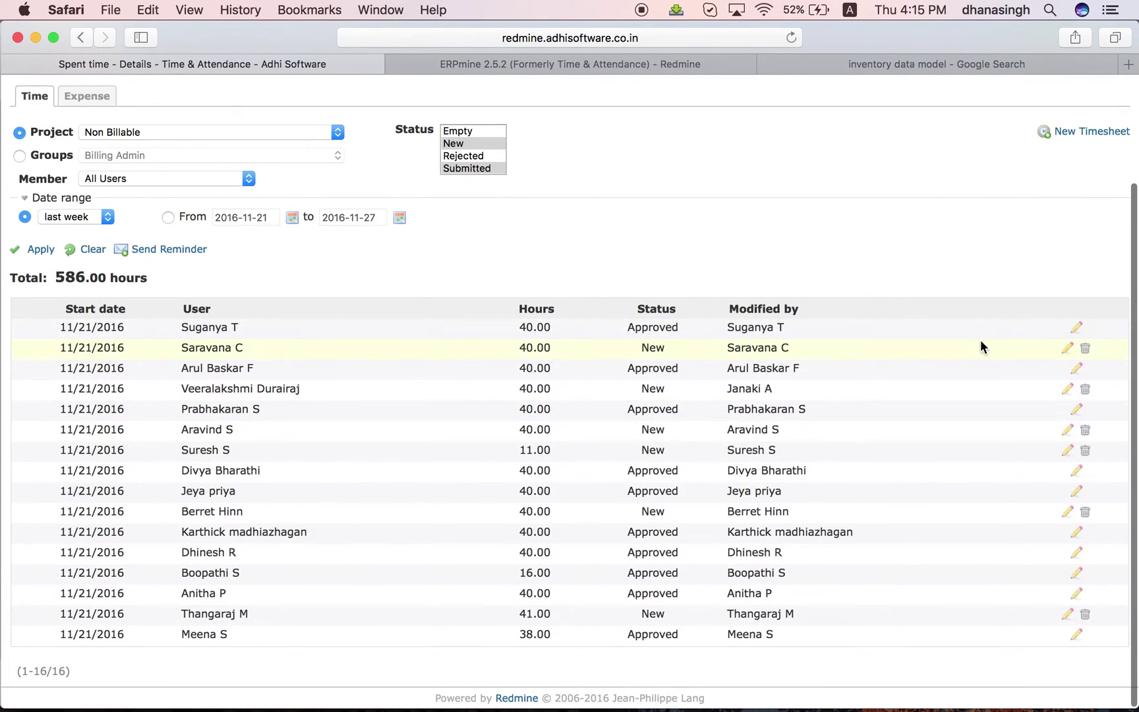
click(1068, 352)
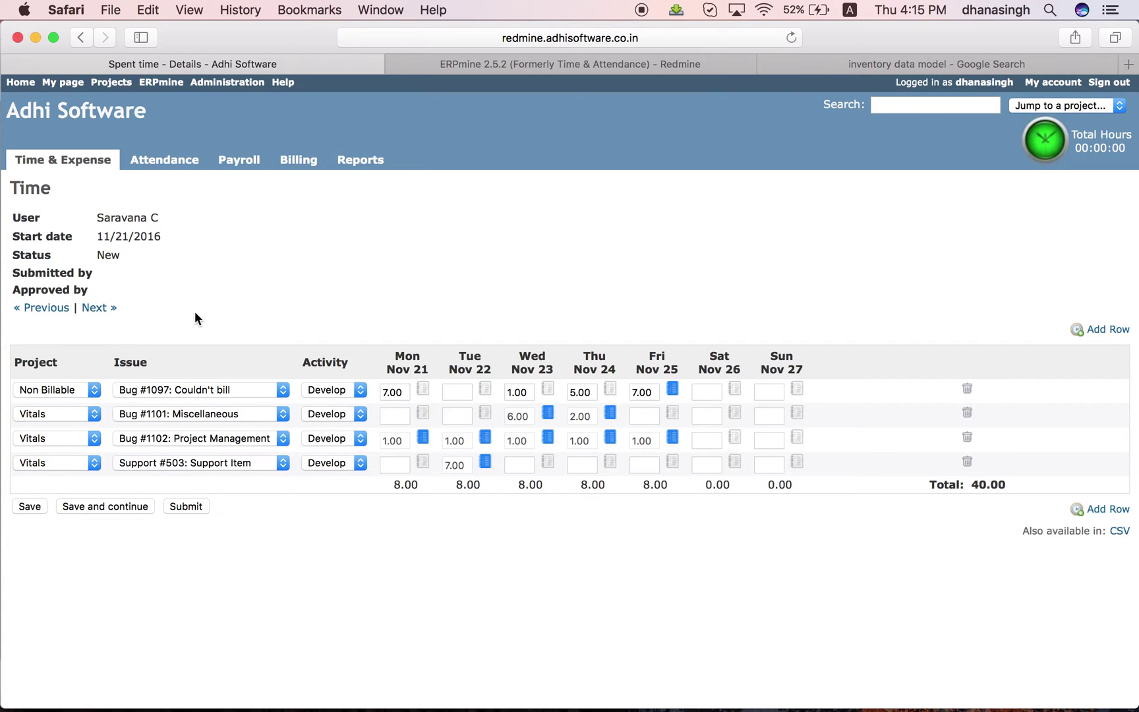
click(73, 390)
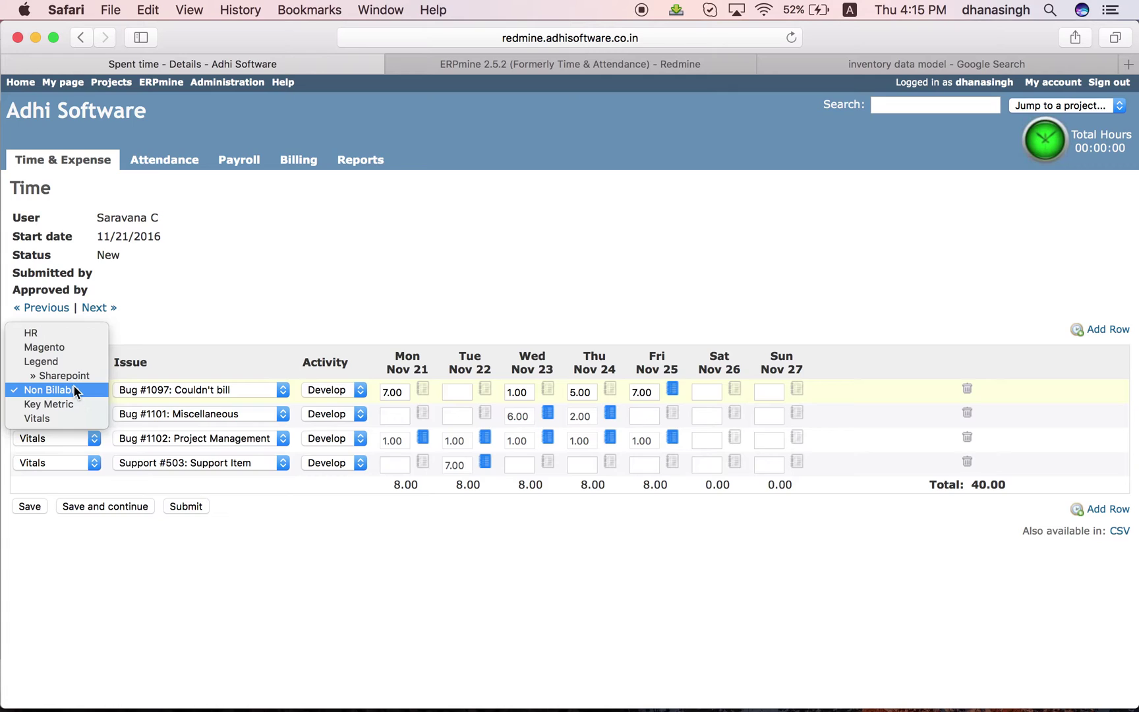
click(149, 320)
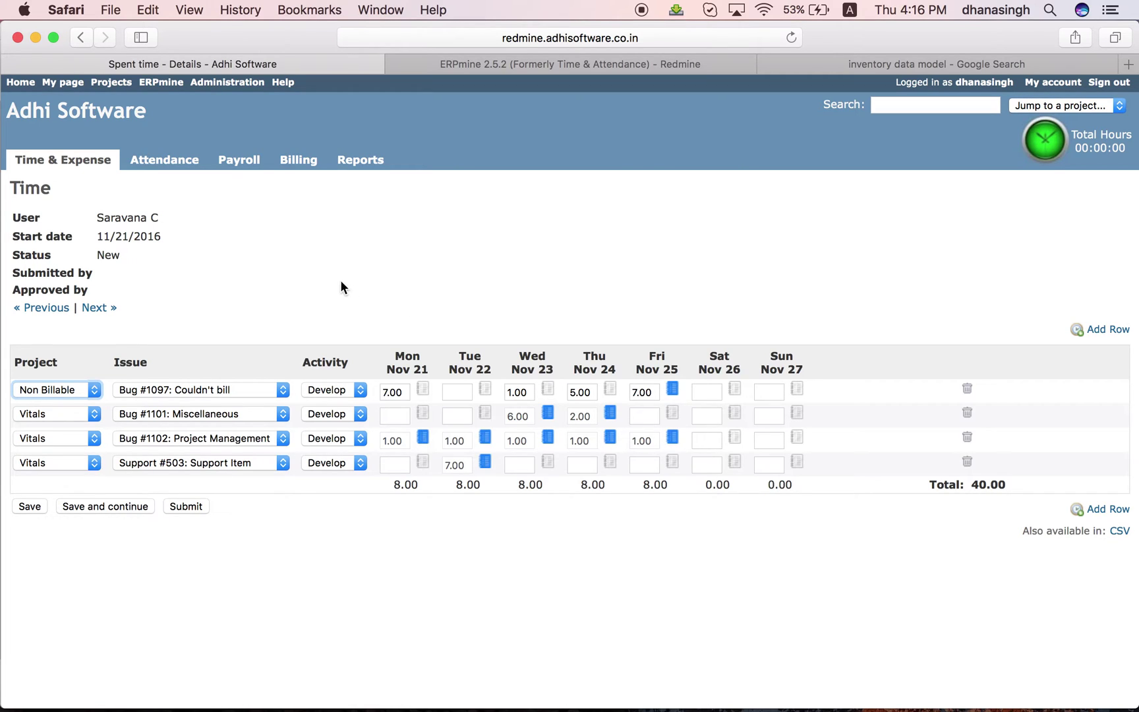
click(89, 167)
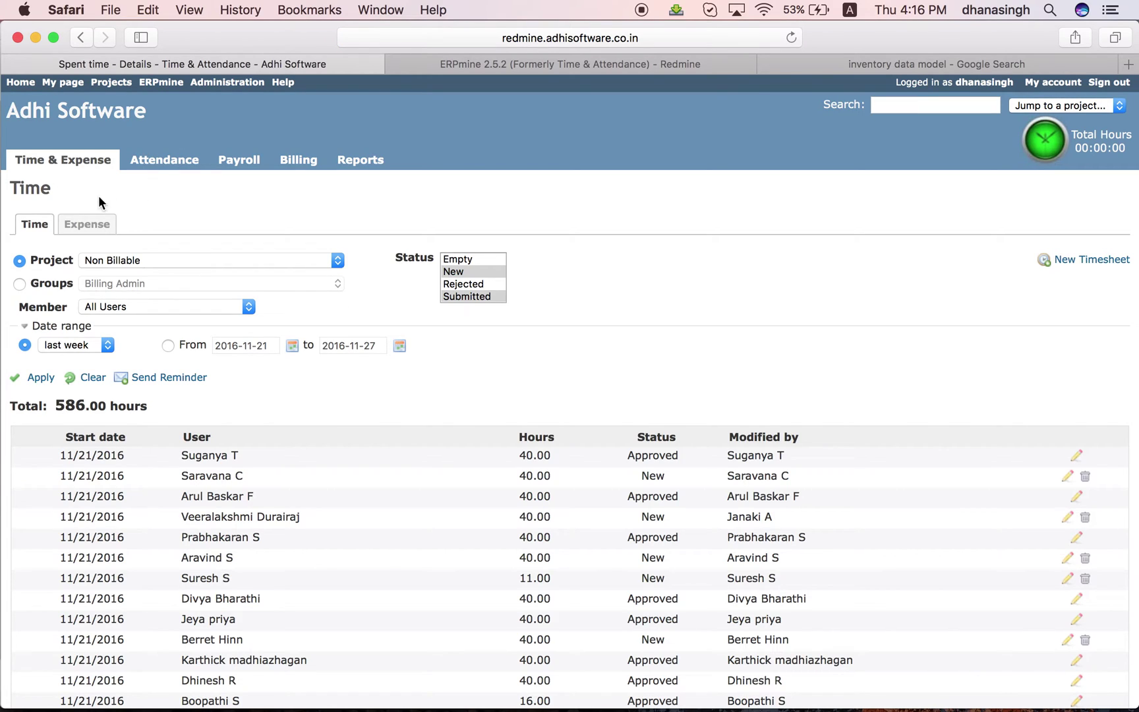
click(90, 225)
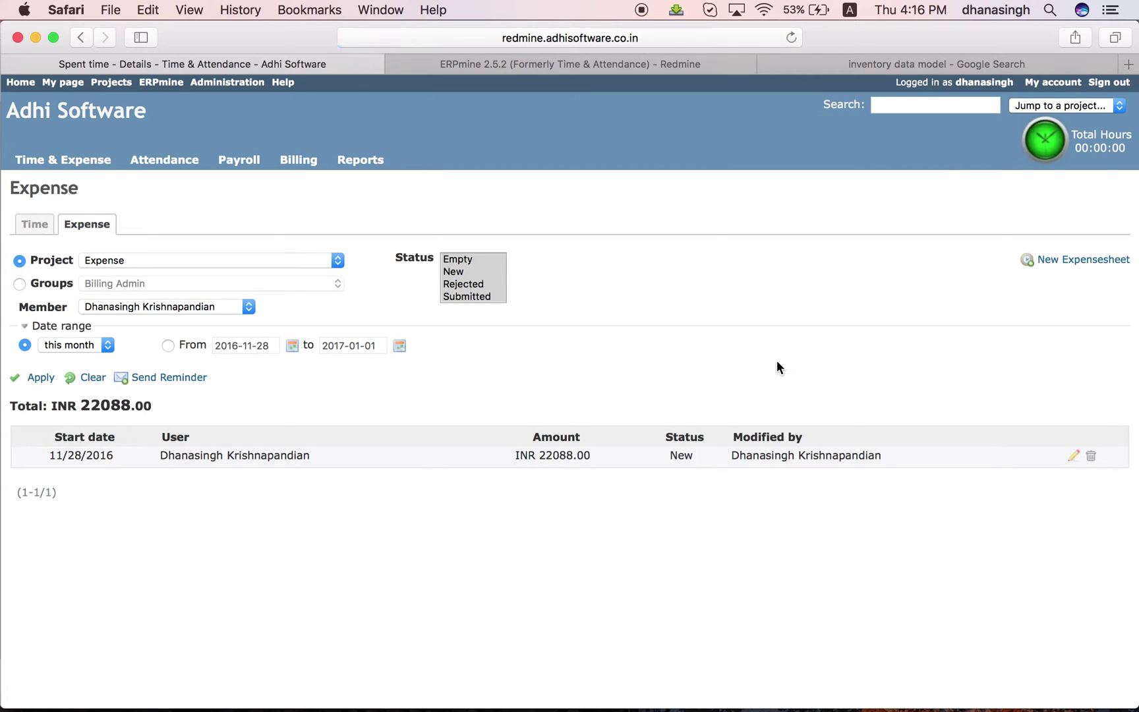
View the 11/28/2016 expense sheet, then show invoices 651–653 totalling USD 9995.00
click(1072, 456)
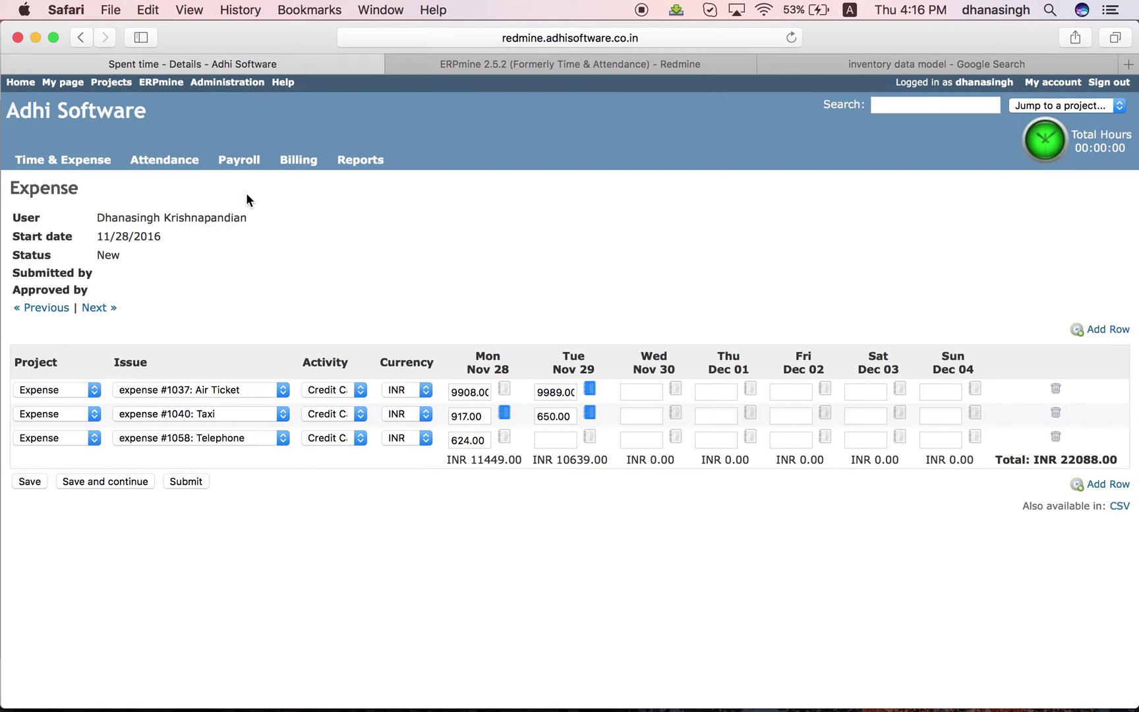
click(295, 159)
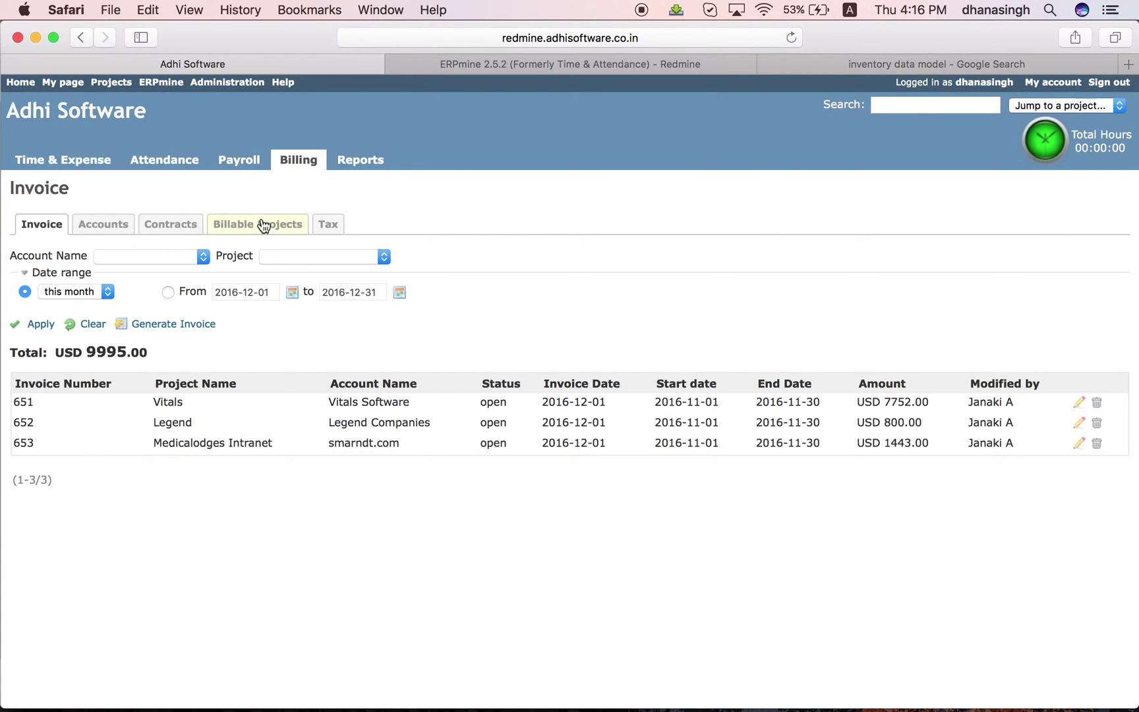
Open the Legend project's billing settings: Legend Companies, Time and Material, itemized billing
click(267, 226)
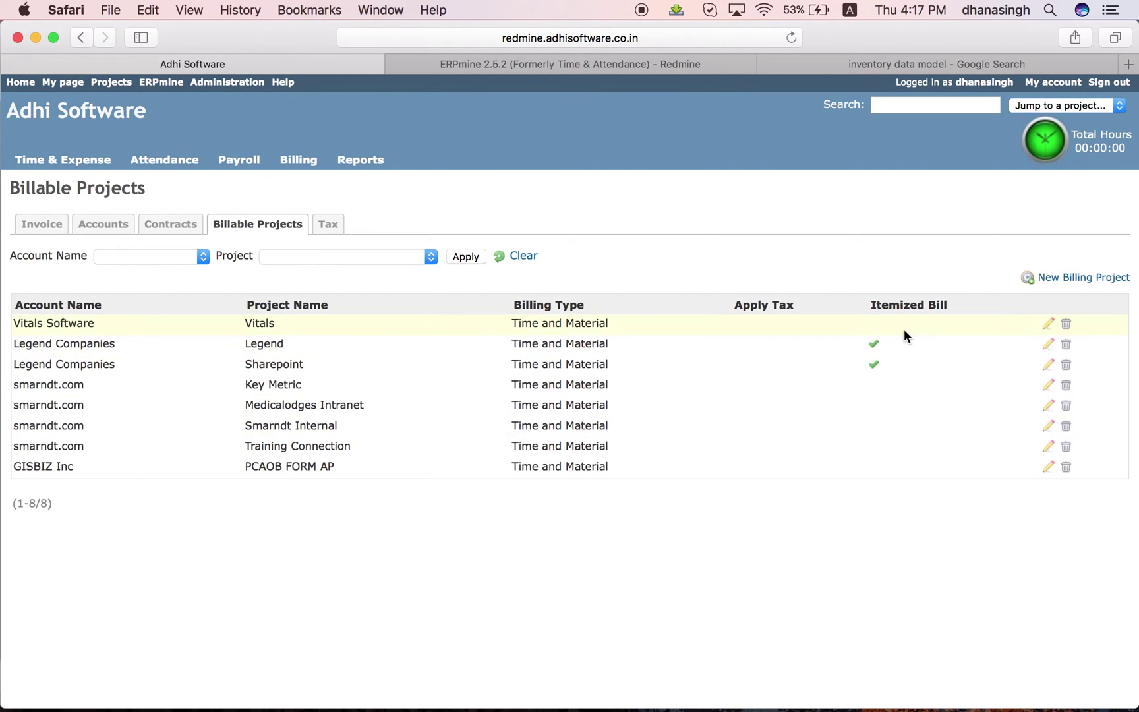
click(1048, 345)
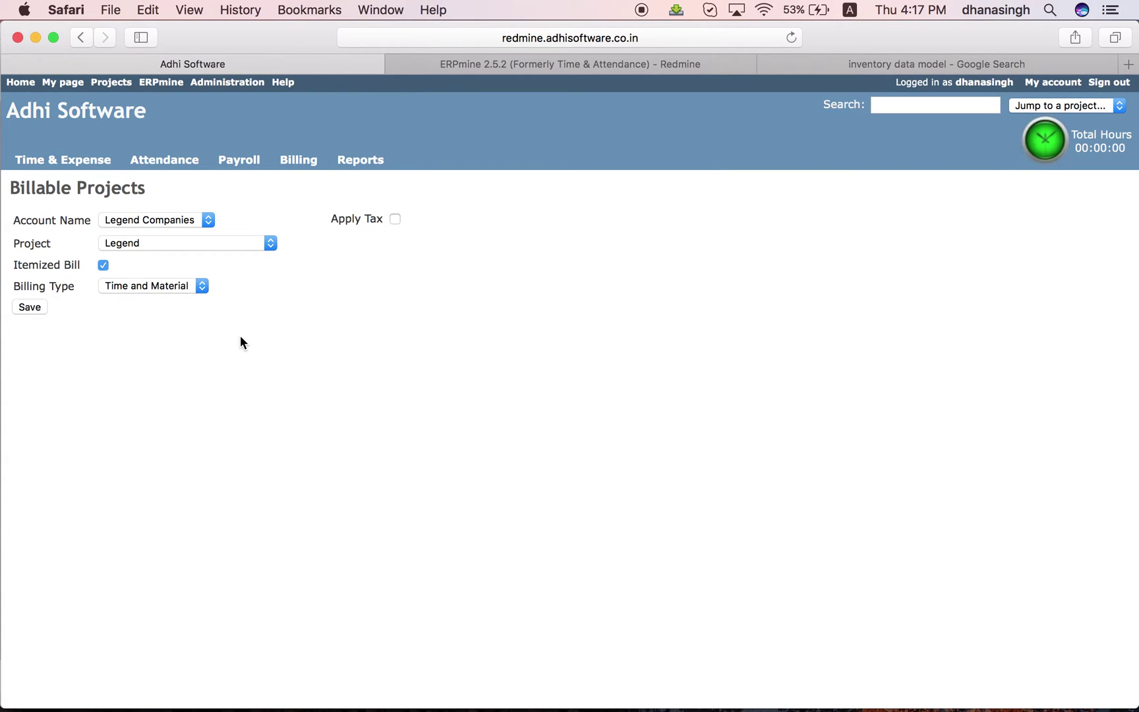
Show the Billing Contracts page with contracts for Legend Companies, Vitals Software and smarndt.com
click(295, 163)
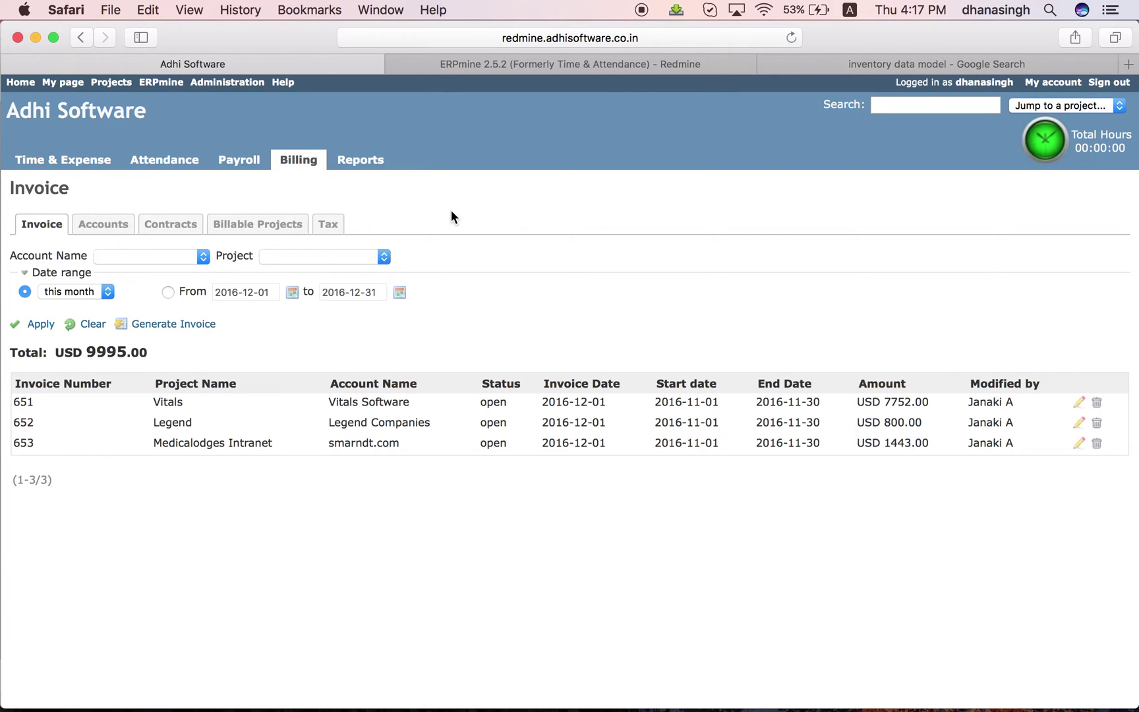
click(165, 224)
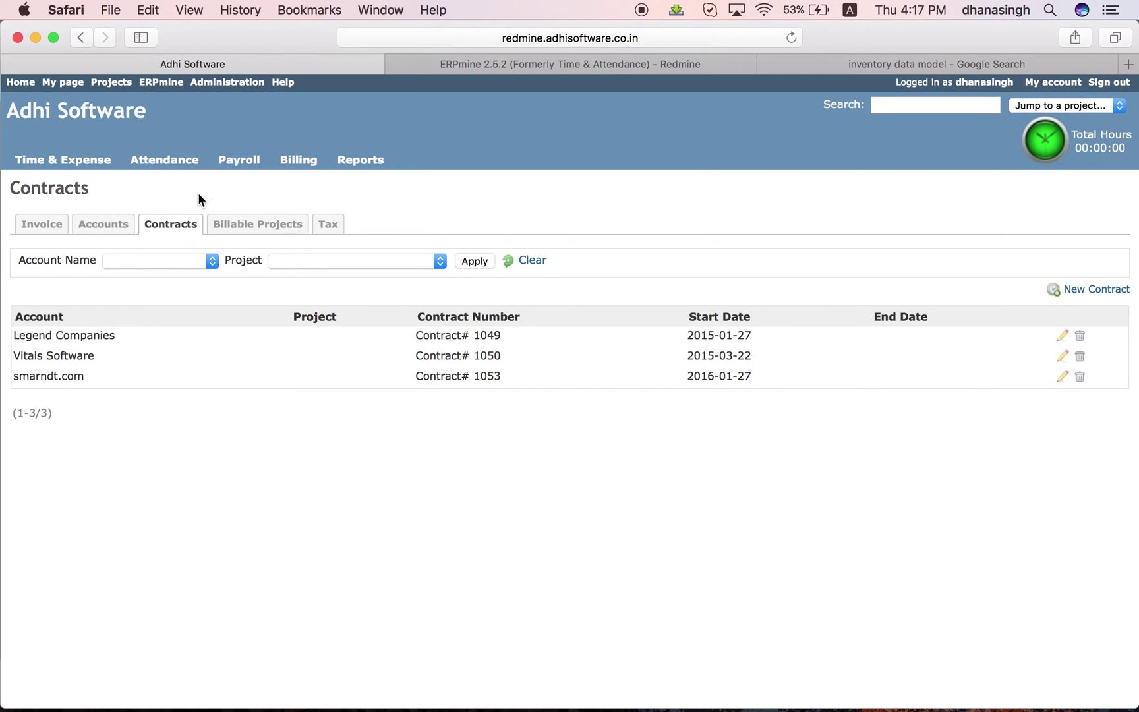
Open the Attendance leave table and scroll through balances for the 22 active users
click(160, 160)
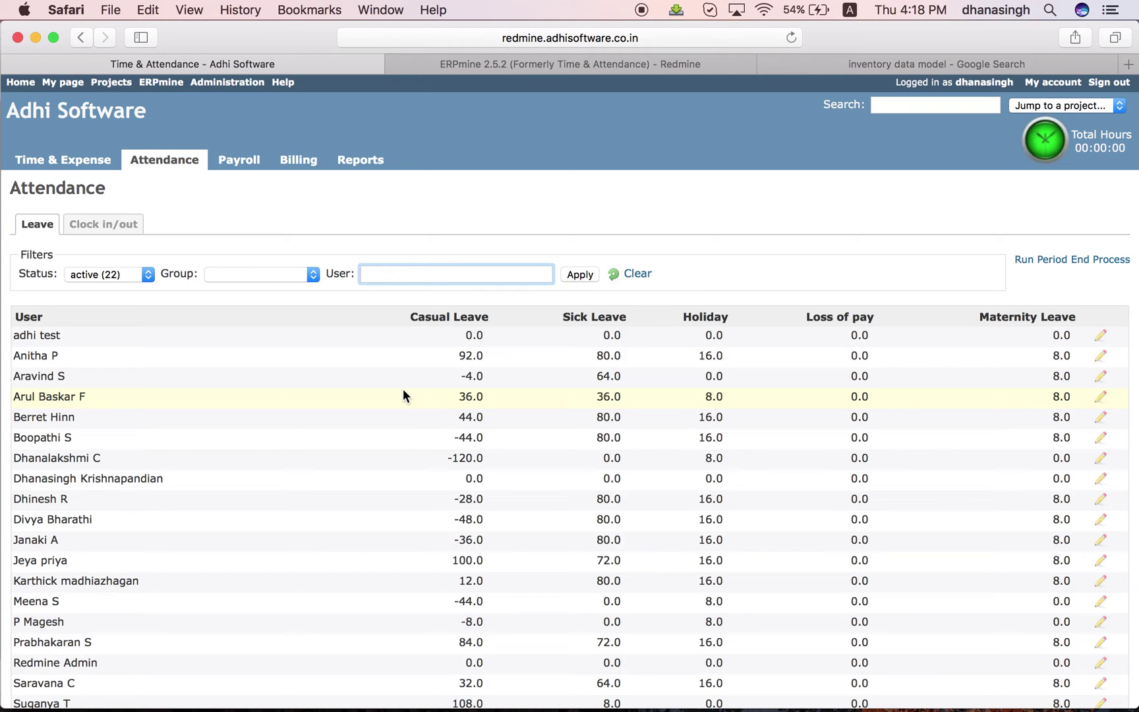
scroll(413, 454, down, 4)
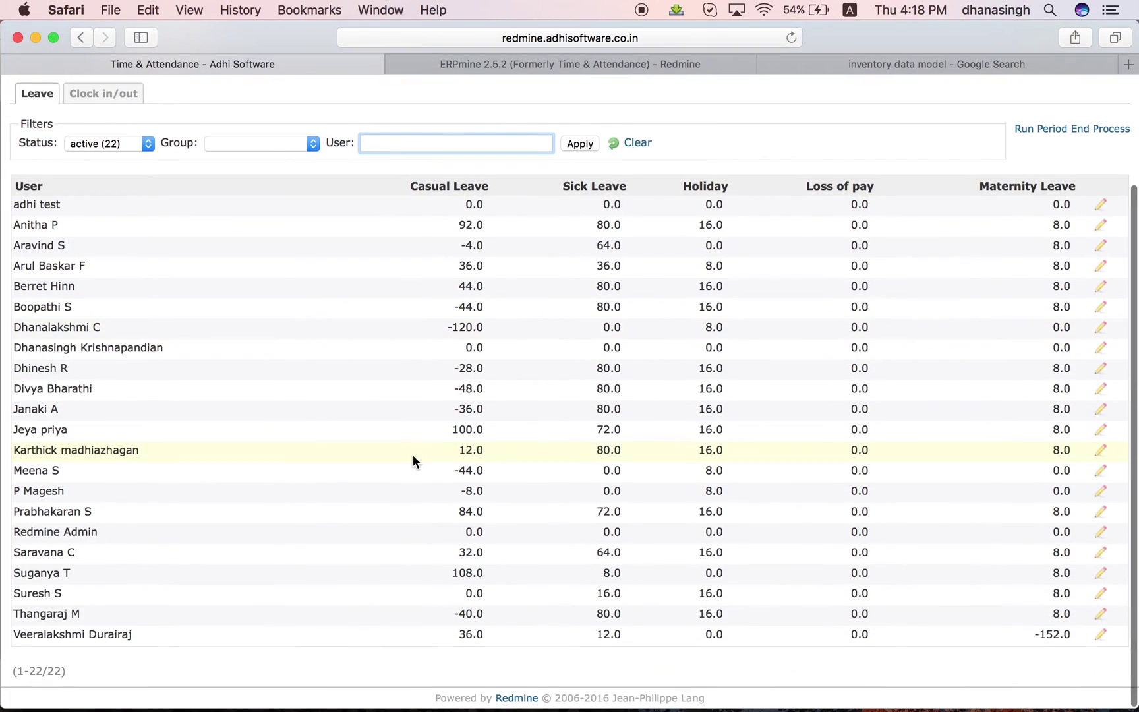
scroll(413, 454, up, 4)
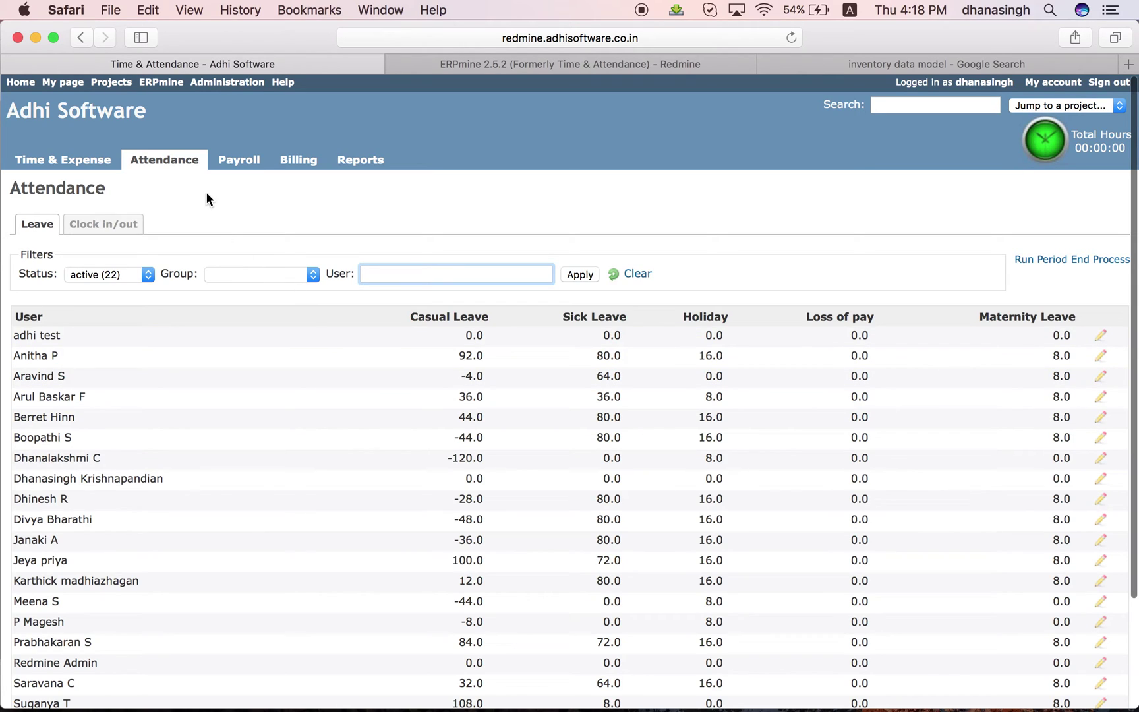
Show this month's Employees payroll totalling INR 638535.0, then return to OpenOffice Impress
click(240, 163)
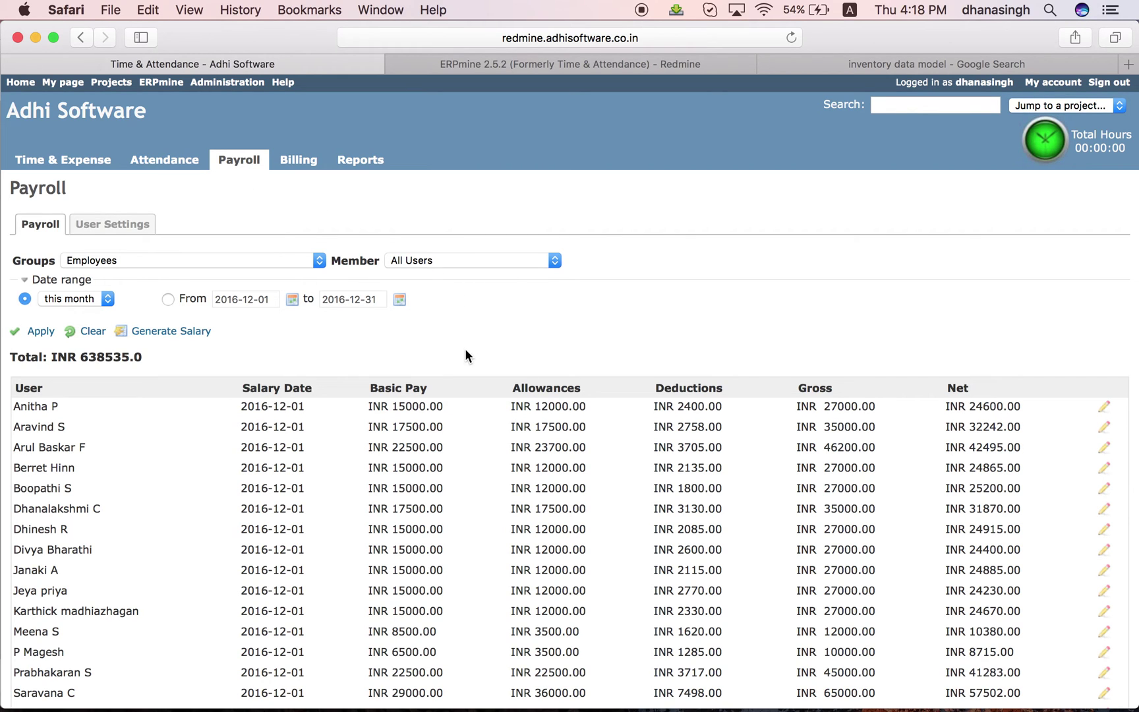
scroll(481, 397, down, 5)
scroll(481, 397, up, 5)
key(super+Tab)
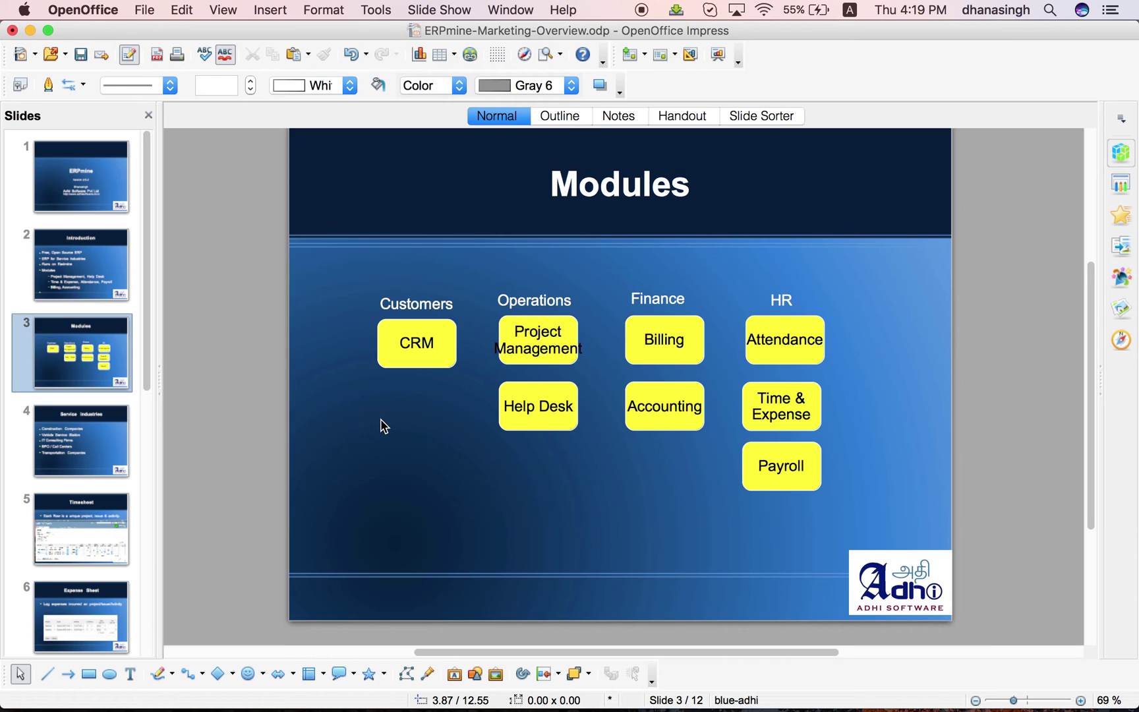
Go to slide 4, Service Industries, and scroll the Slides pane down to slides 7–12
click(91, 437)
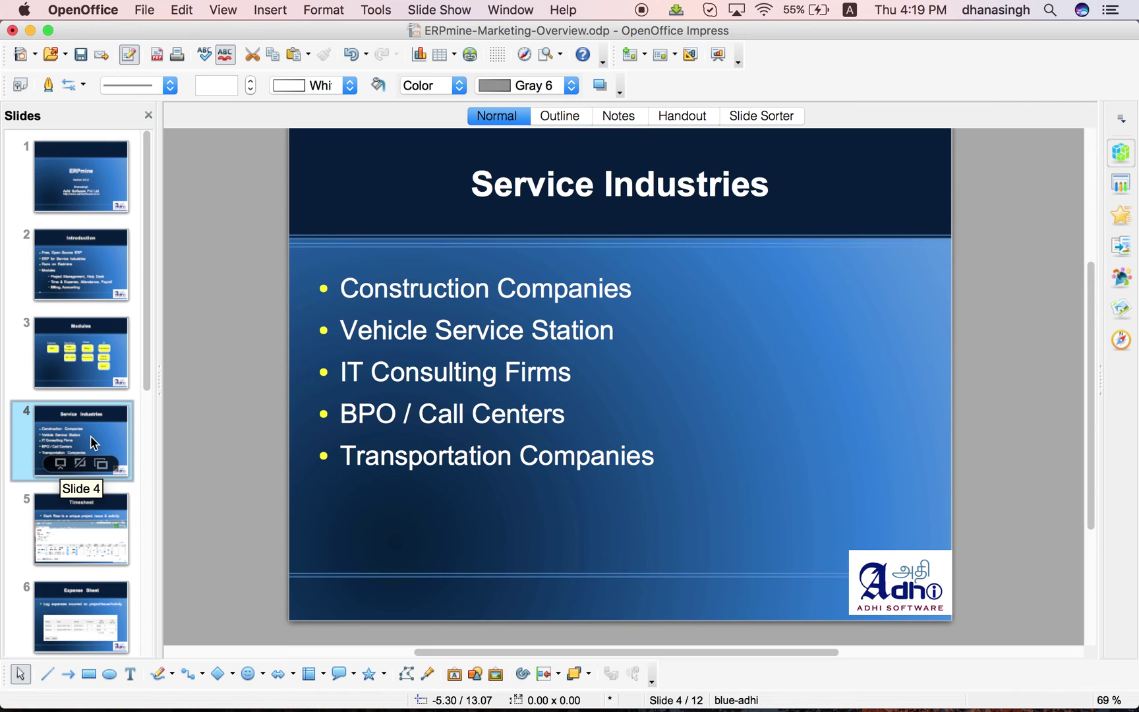
scroll(73, 508, down, 8)
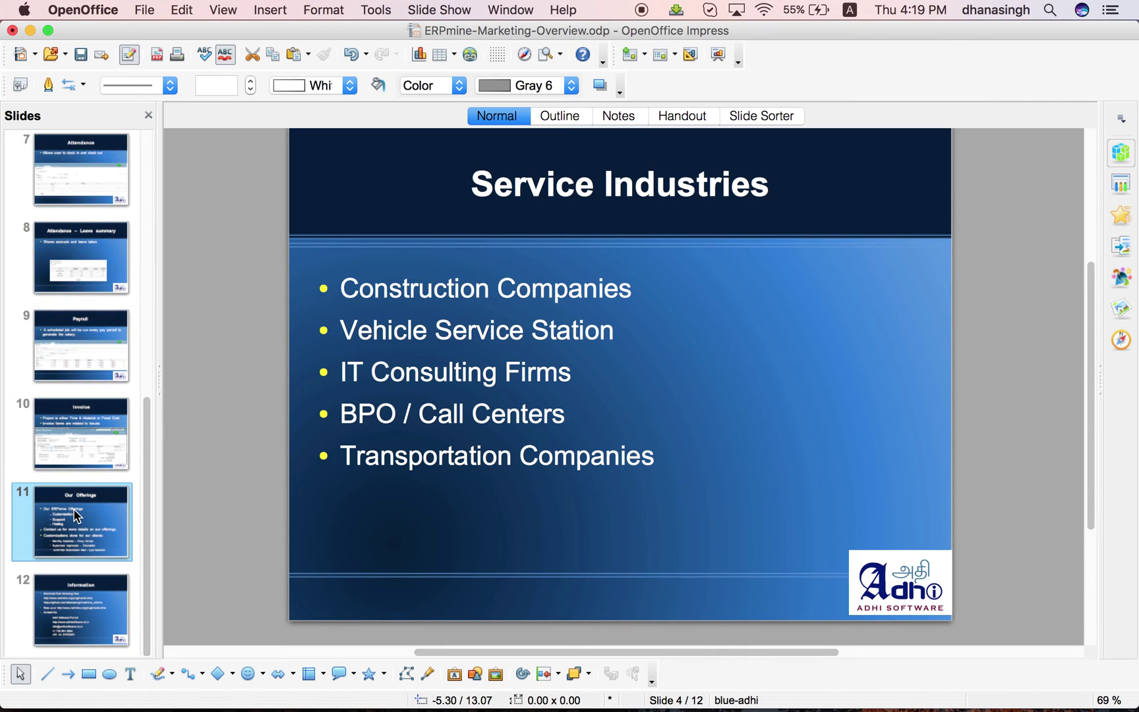
mouse_move(78, 540)
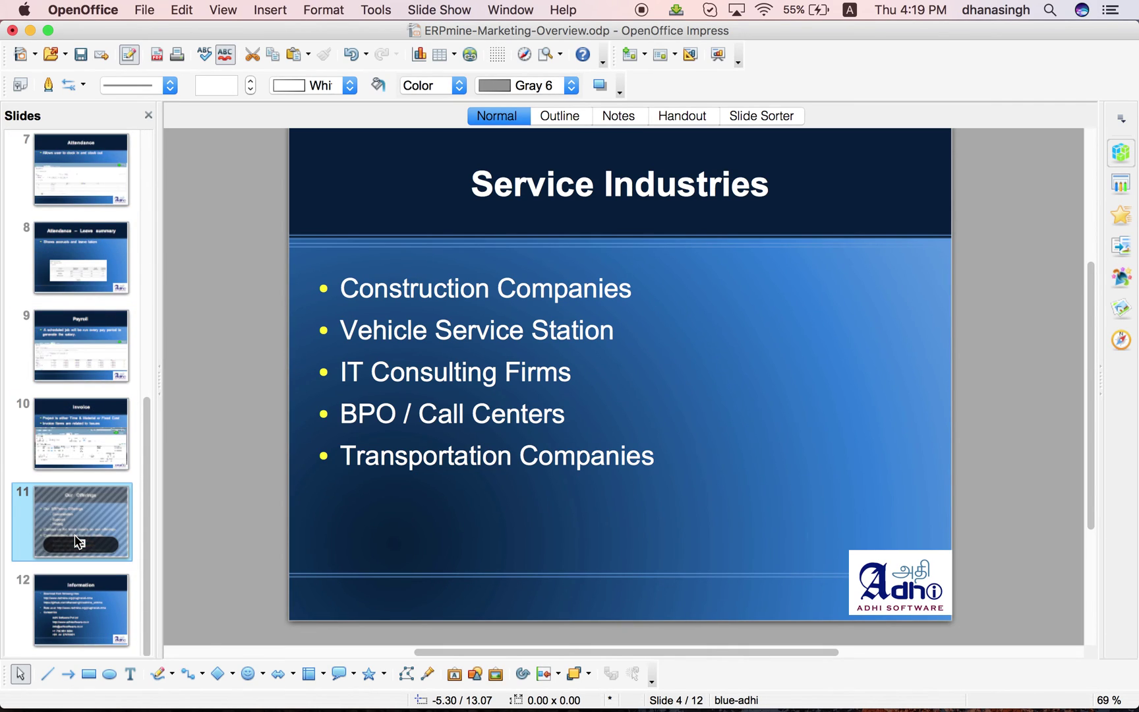
Display slide 11, Our Offerings, with Customization, Support and Hosting
click(80, 508)
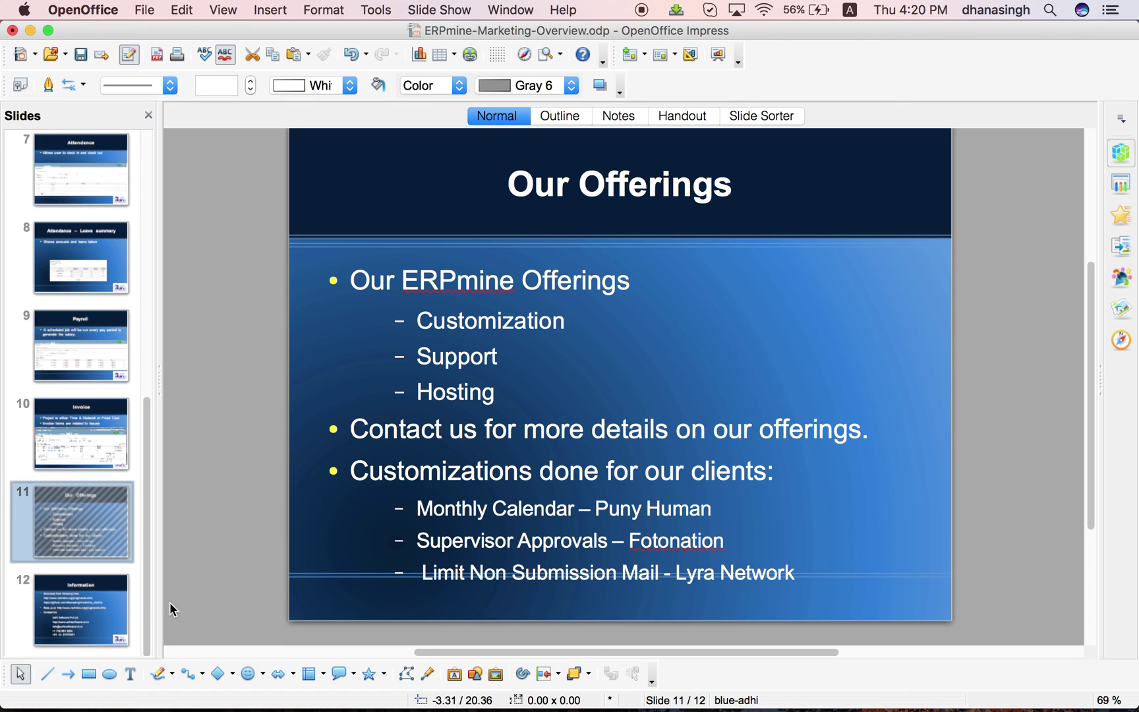
Go to slide 12, 'Information', with the download links, rating link and contact details
click(93, 599)
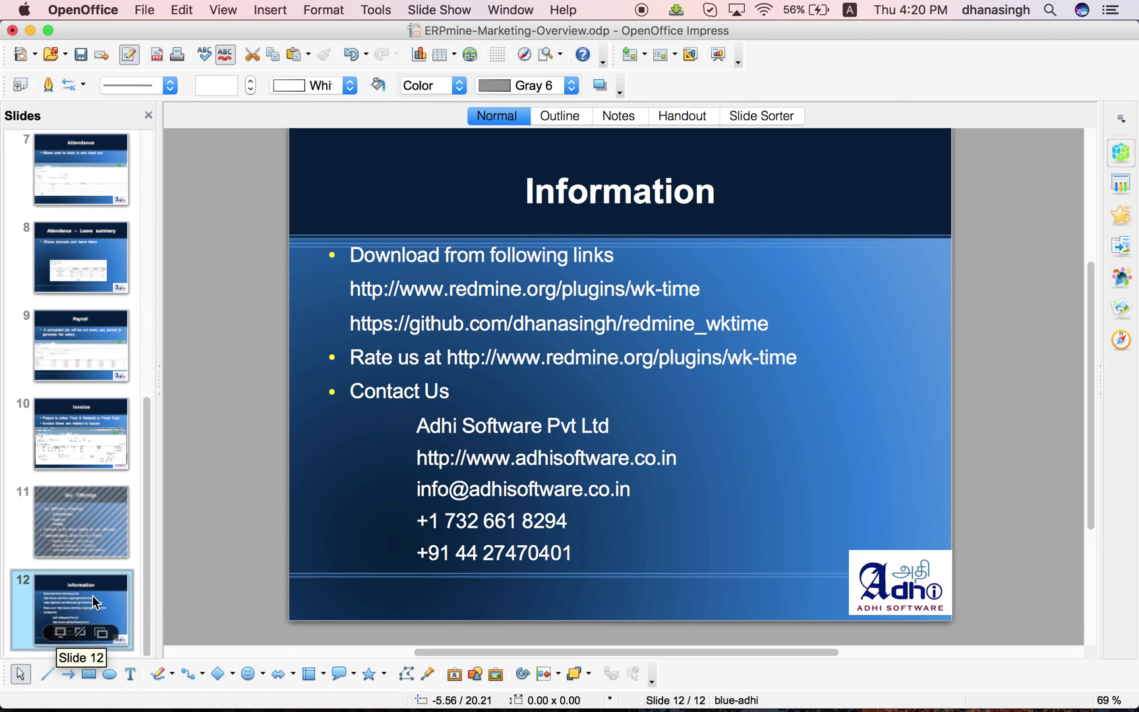